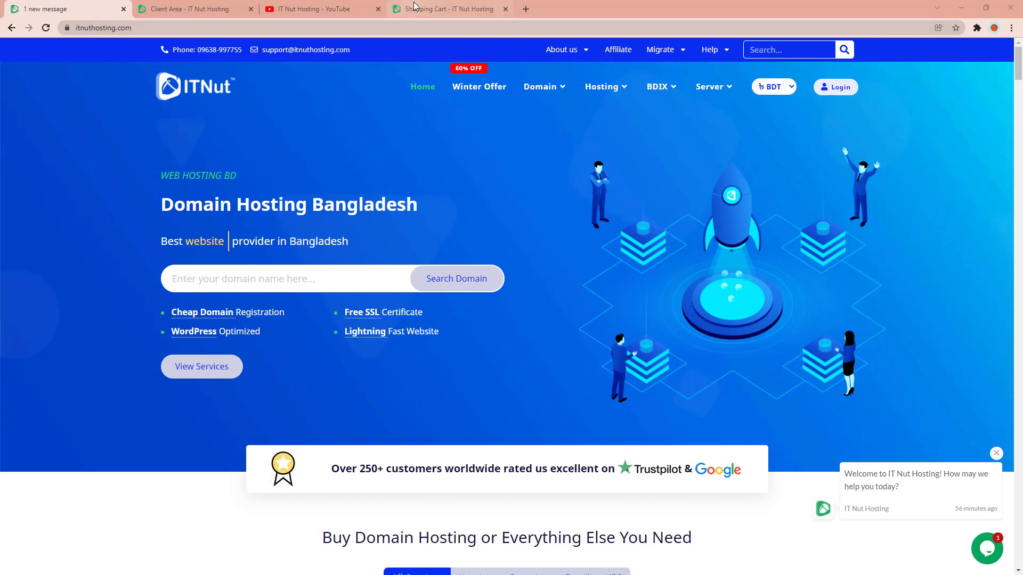
Review the available operating system options on the Cloud Pack 1 order configuration page
left_click(440, 9)
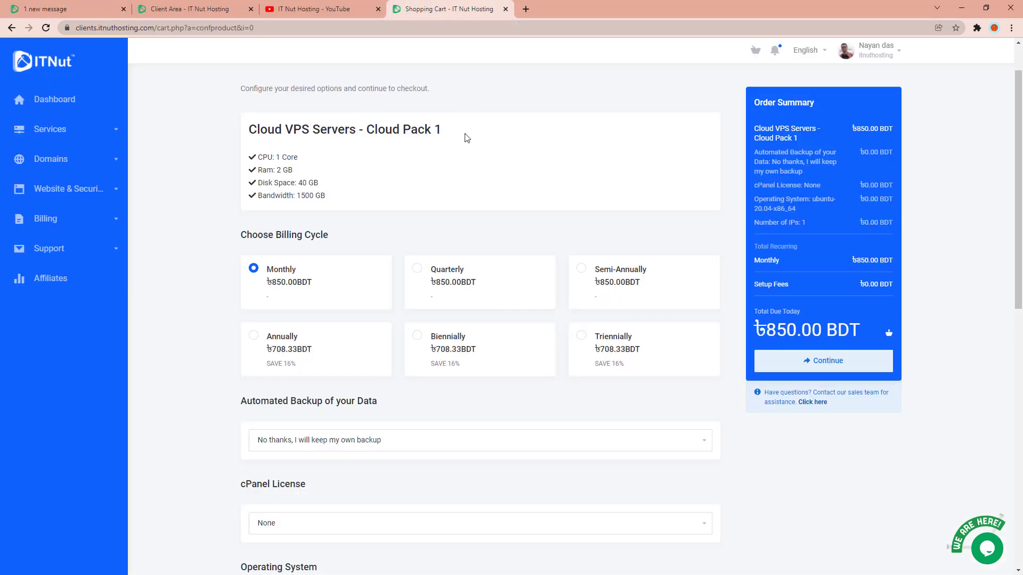
scroll(510, 284, "down", 3)
scroll(510, 285, "down", 4)
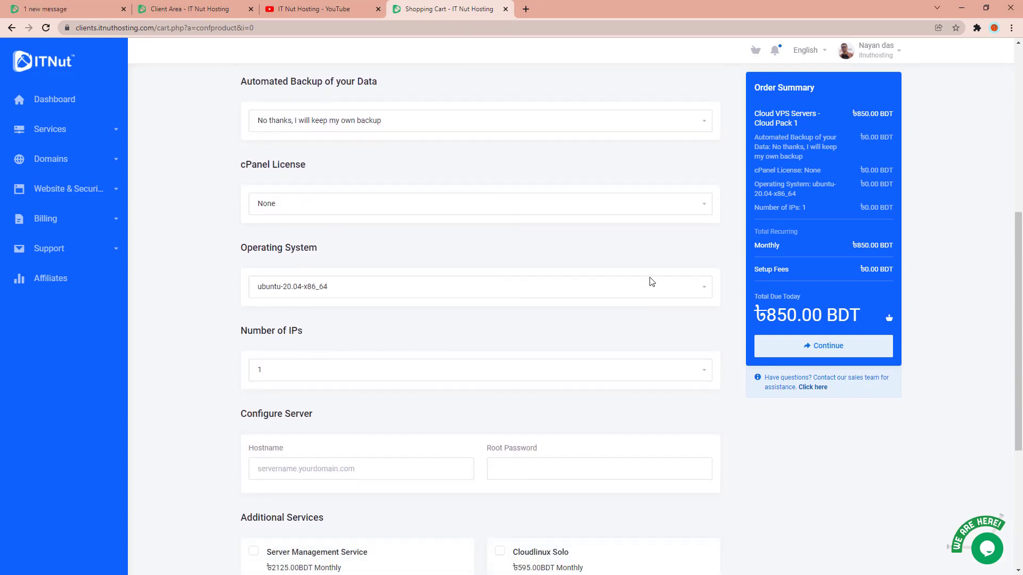
left_click(470, 292)
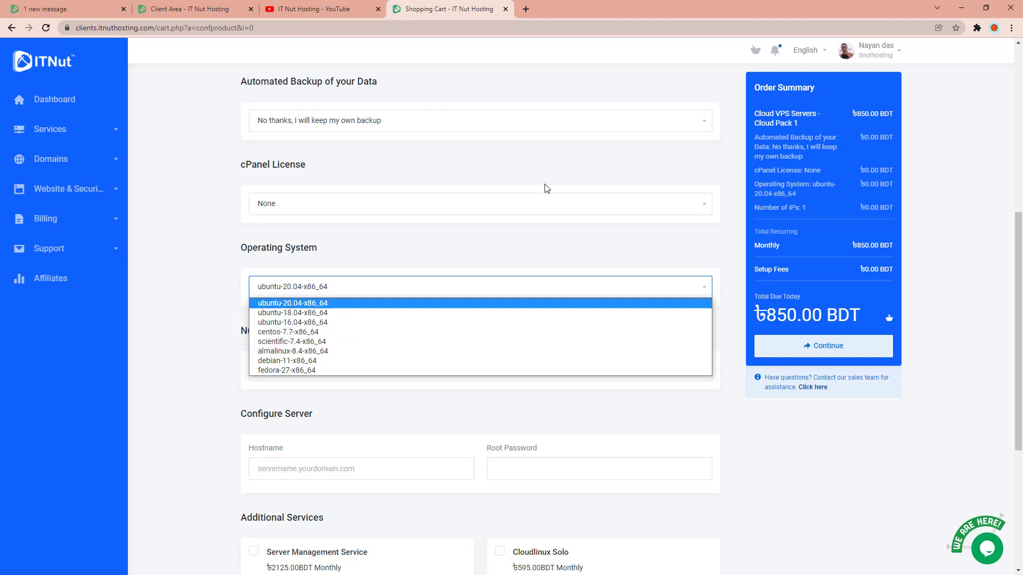
Open the active Cloud VPS Servers - Cloud Pack 1 service from the client area's service list
left_click(182, 10)
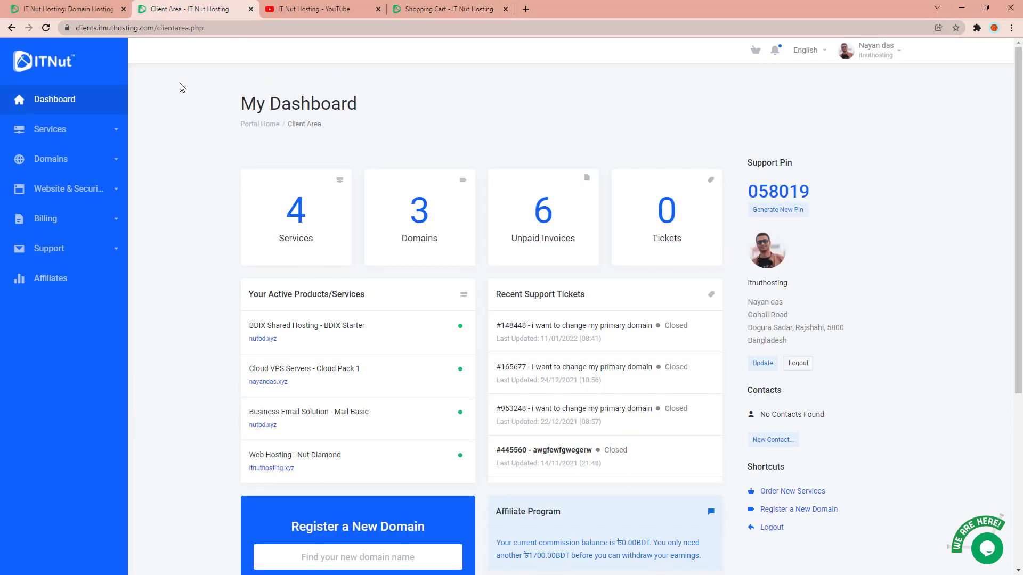
left_click(58, 9)
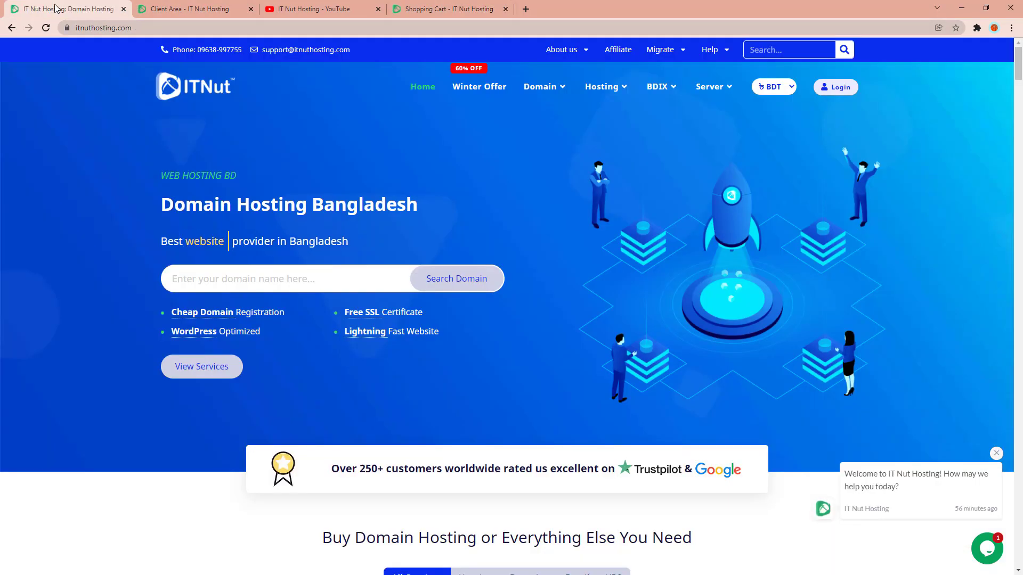
left_click(179, 9)
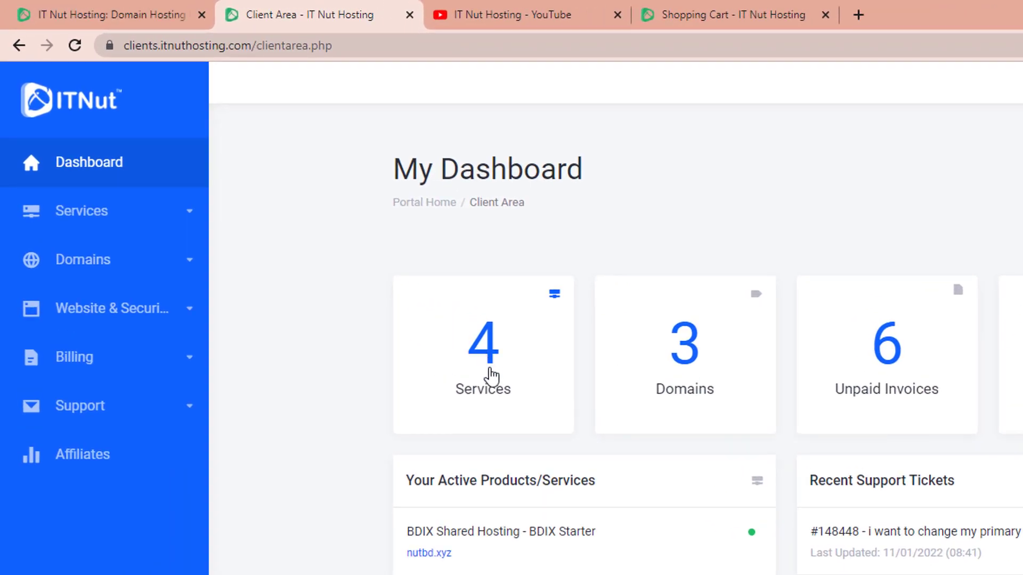
left_click(169, 218)
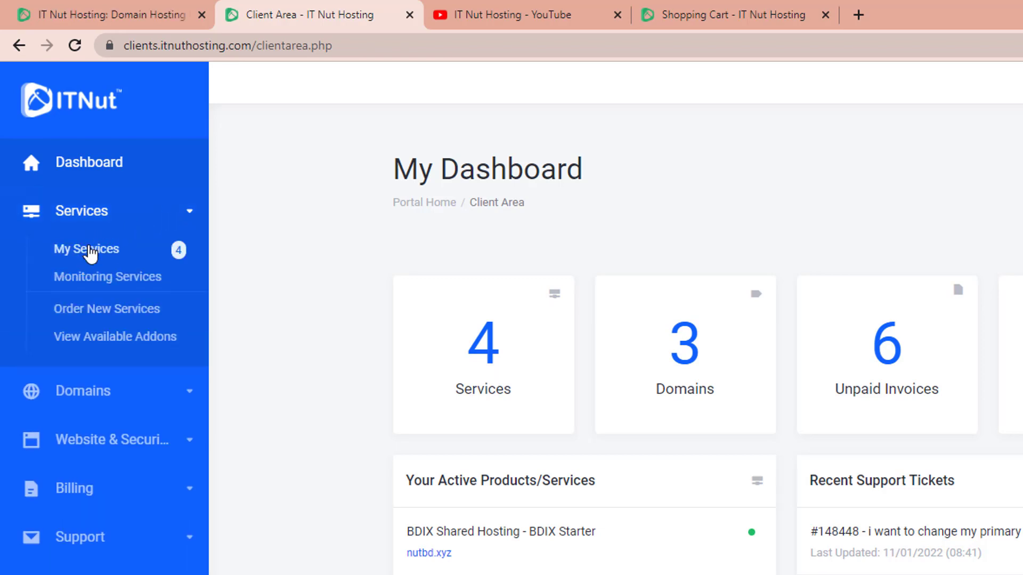
left_click(89, 249)
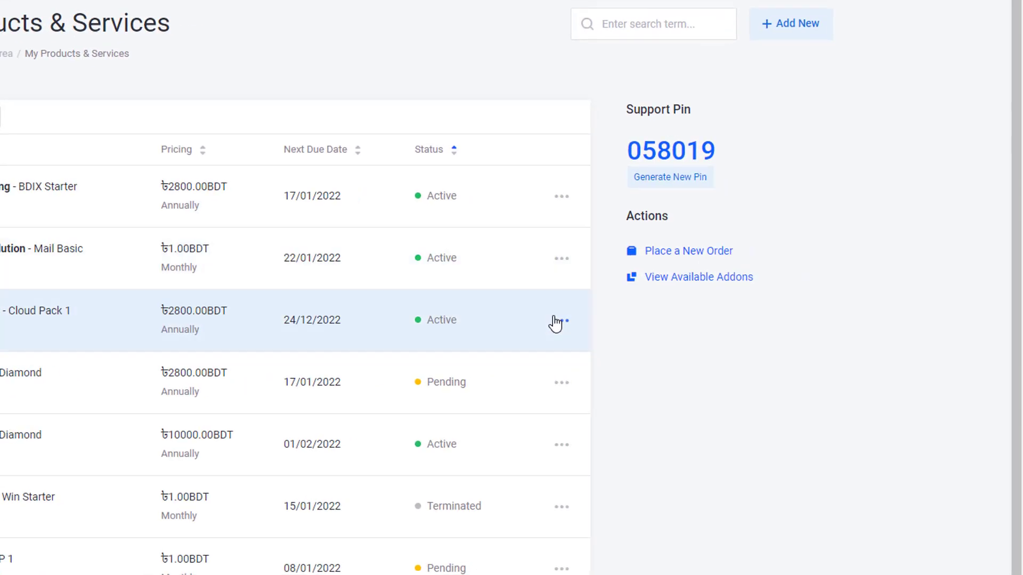
left_click(558, 321)
left_click(490, 354)
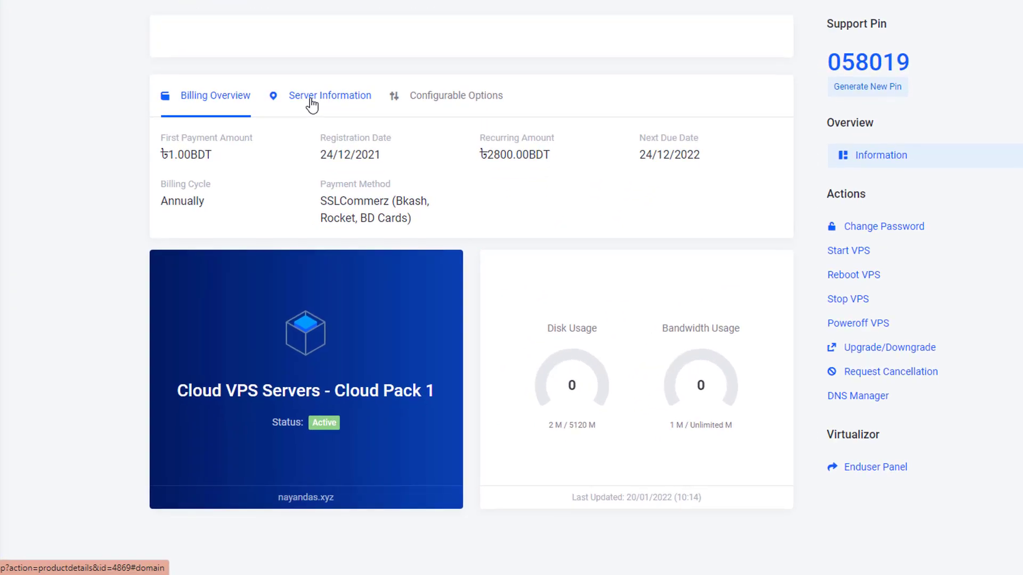
Show the VPS's server information and open its operating system reinstall options
left_click(311, 101)
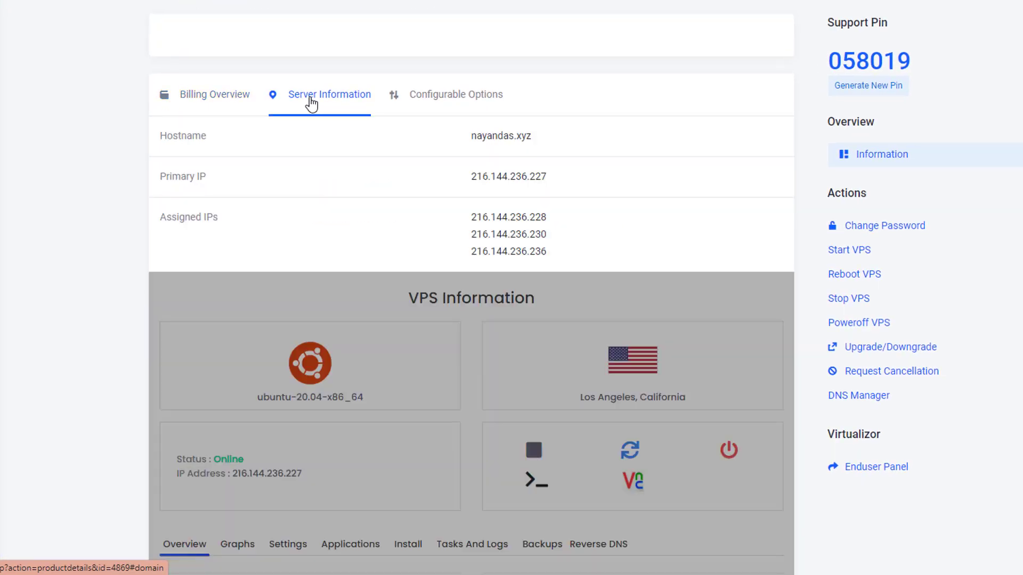
scroll(498, 132, "down", 8)
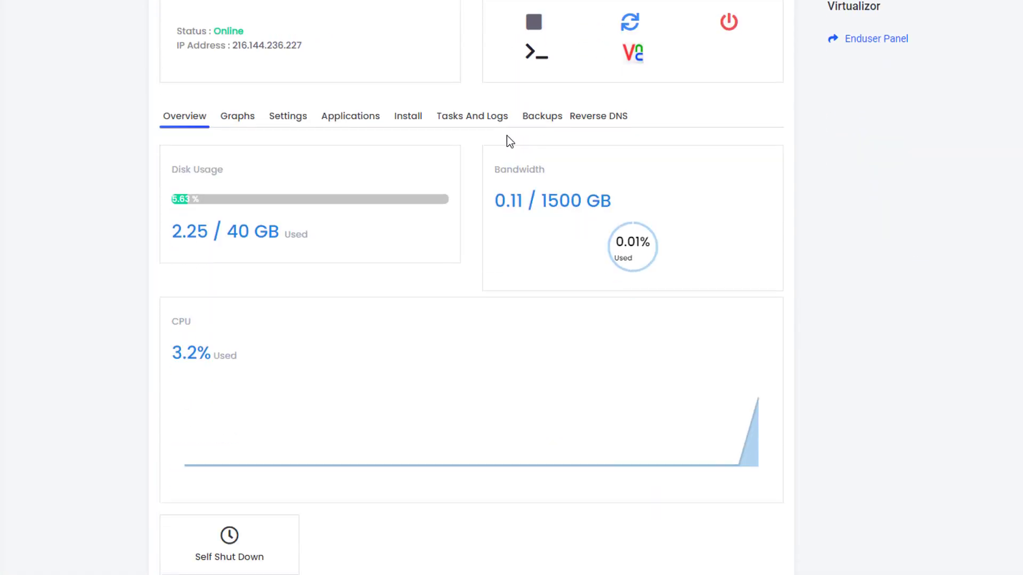
left_click(408, 124)
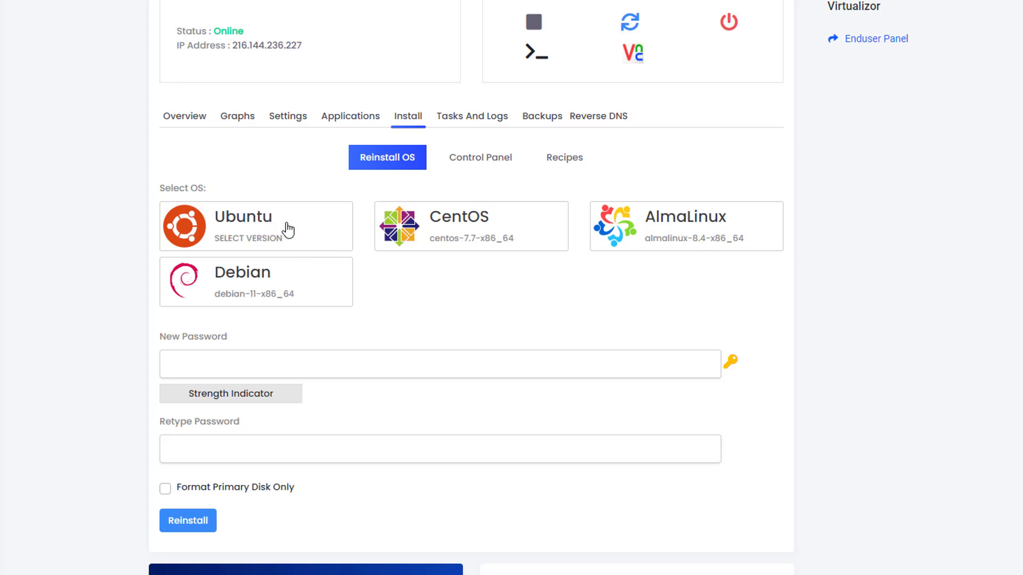
Choose ubuntu-18.04-x86_64 as the operating system for the reinstall
left_click(237, 247)
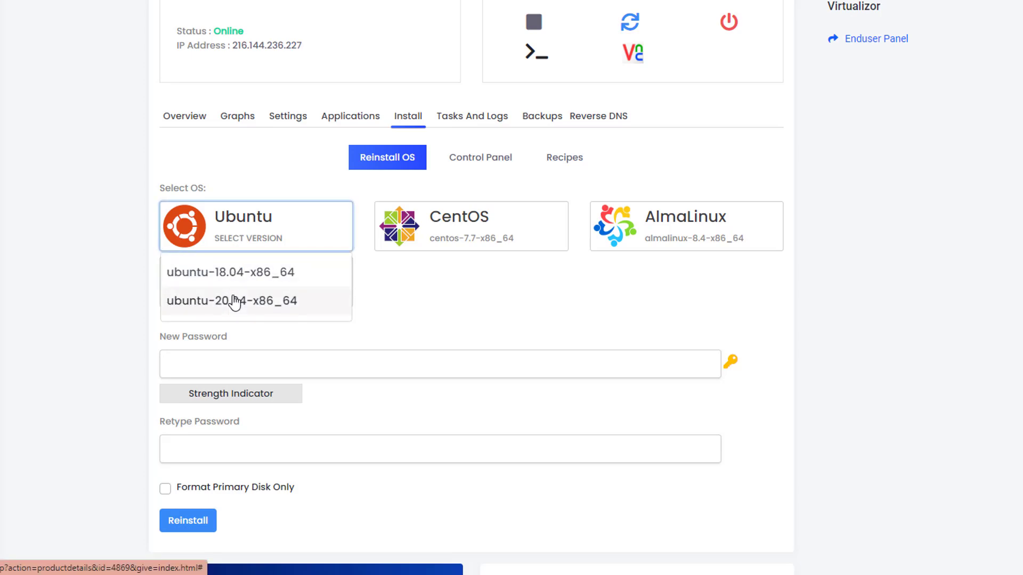
left_click(231, 272)
left_click(297, 220)
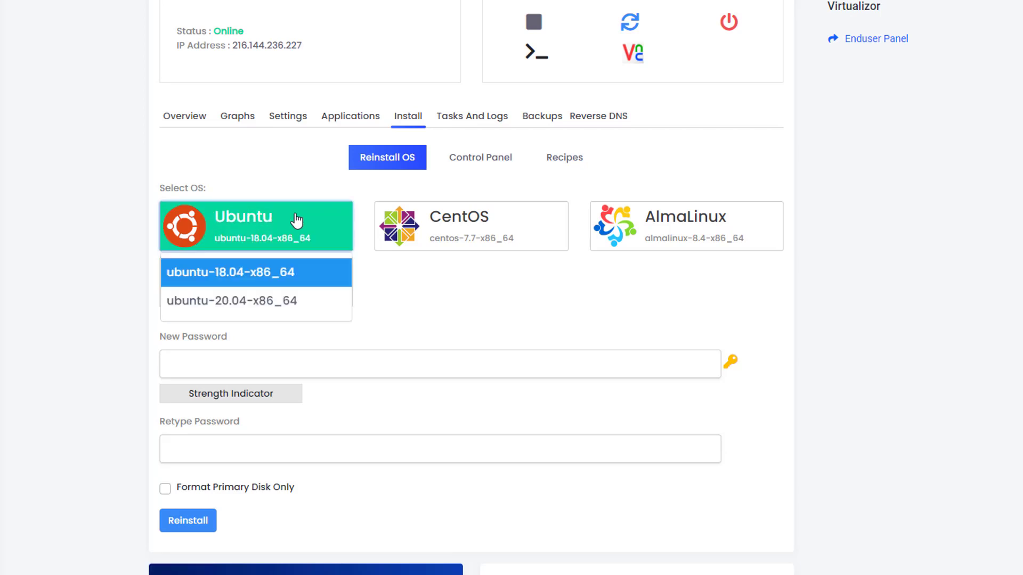
left_click(258, 216)
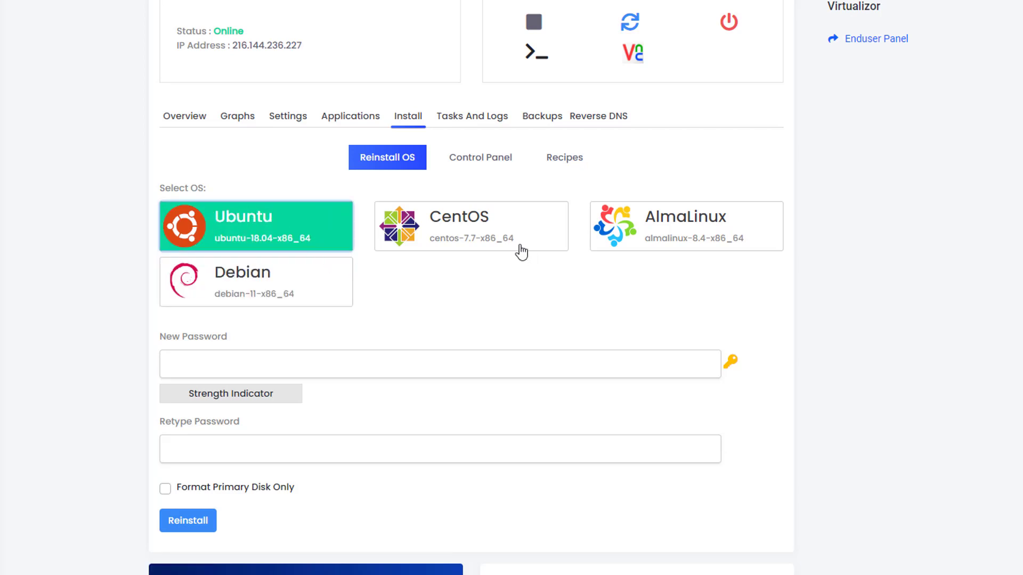
Choose centos-7.7-x86_64 for the reinstall, and fill both password fields with a generated new password
left_click(467, 228)
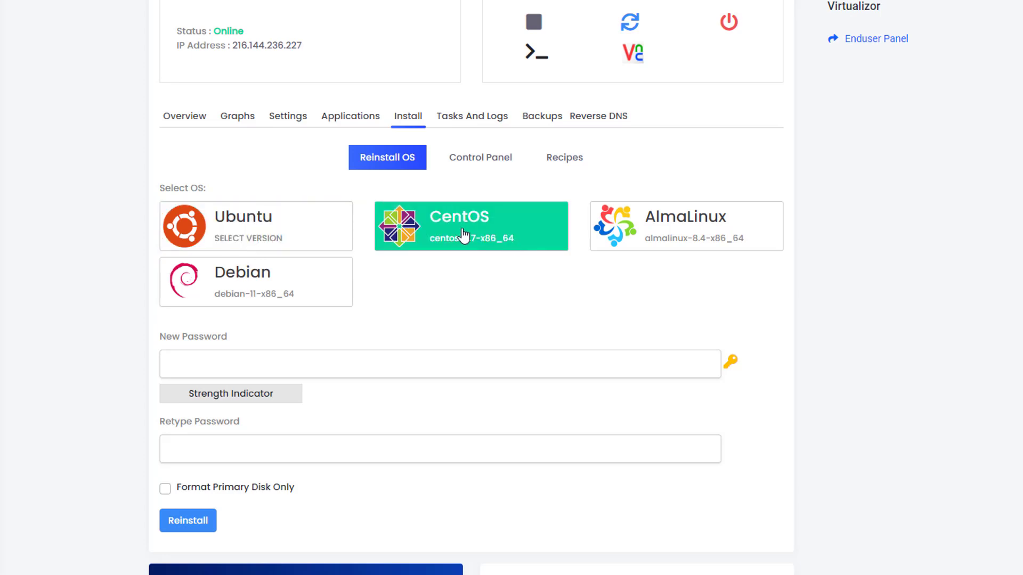
left_click(207, 362)
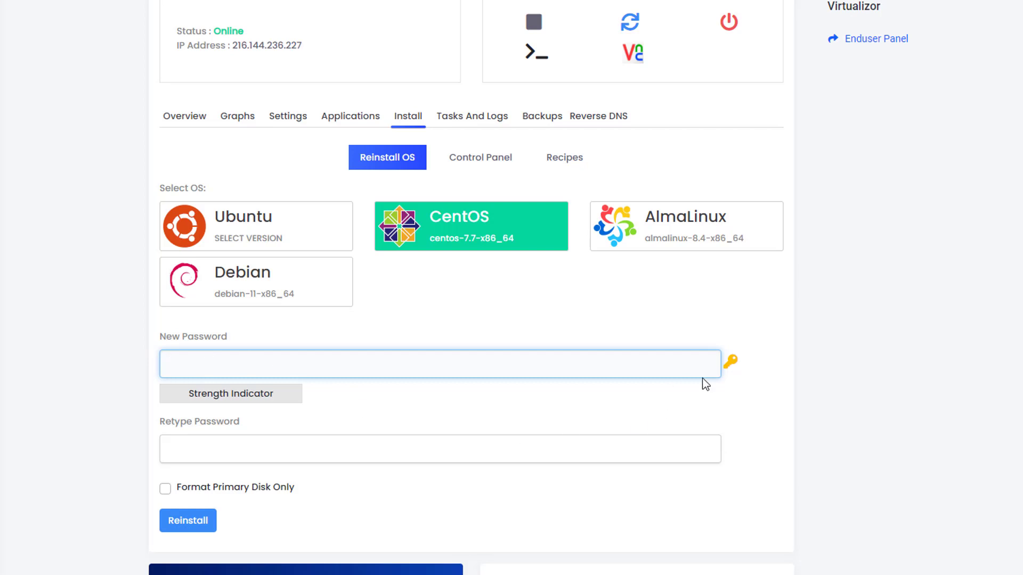
left_click(731, 364)
left_click(349, 201)
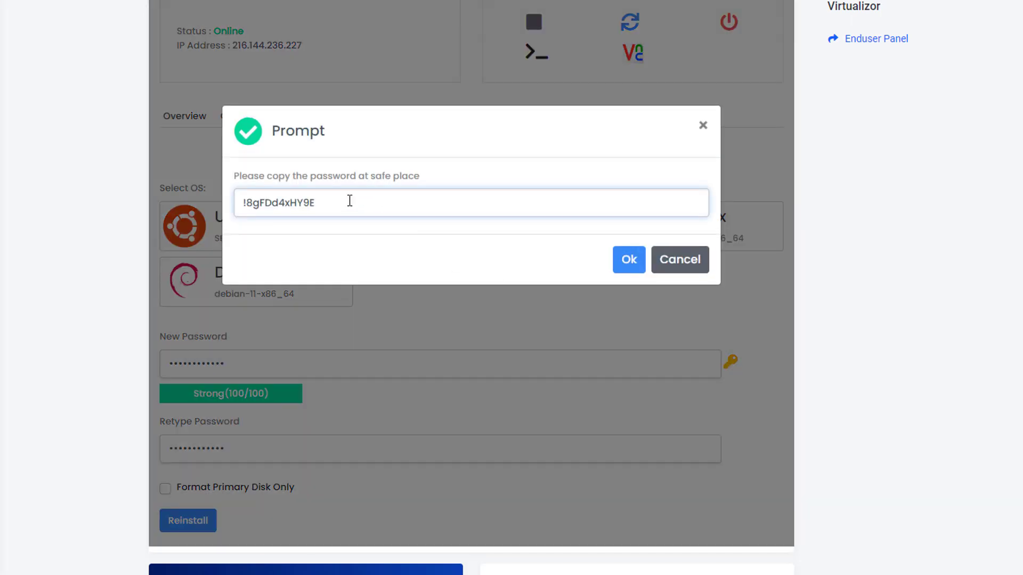
left_click_drag(348, 200, 194, 201)
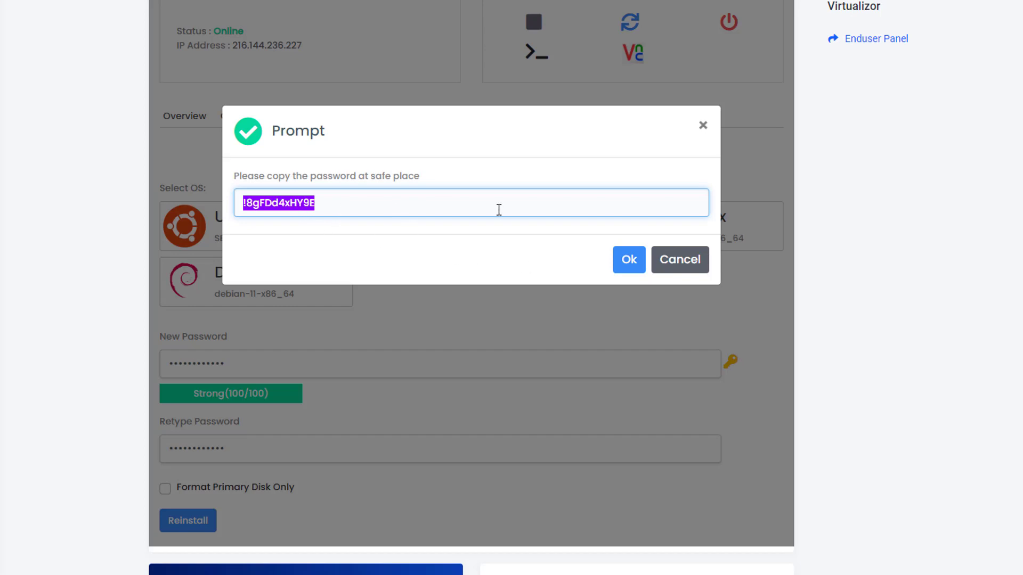
left_click(619, 261)
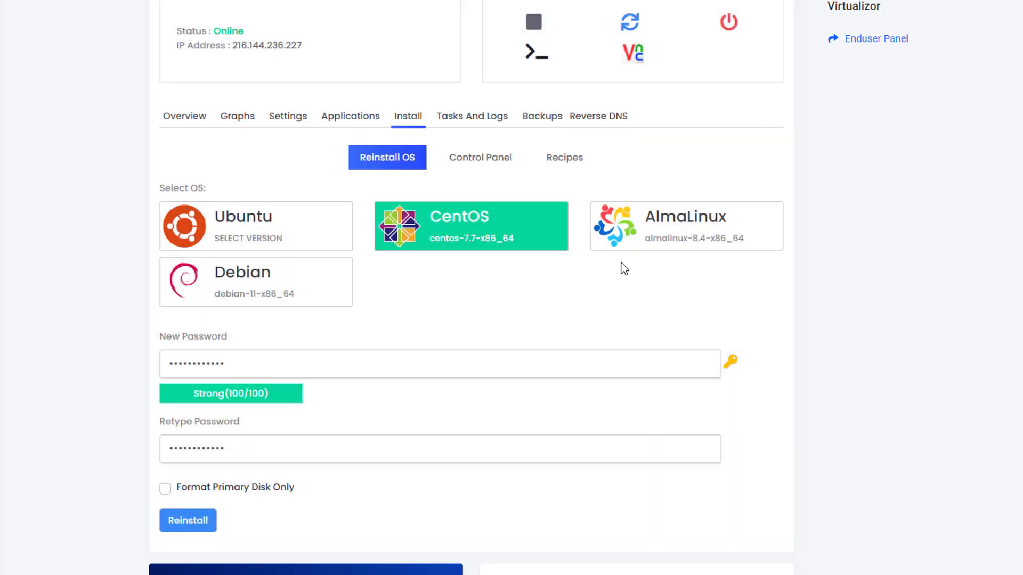
scroll(326, 432, "down", 3)
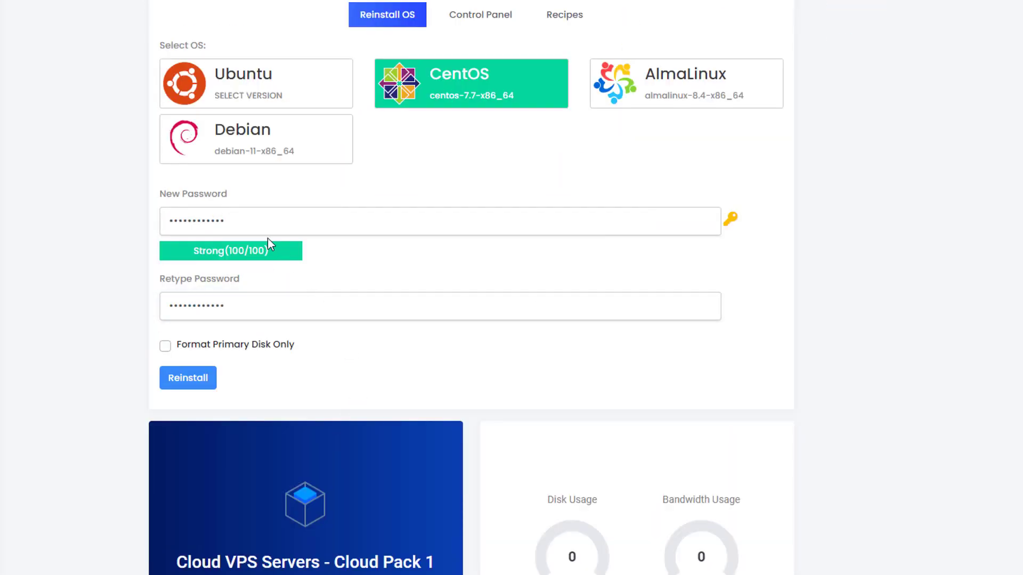
left_click_drag(226, 213, 191, 215)
left_click(262, 219)
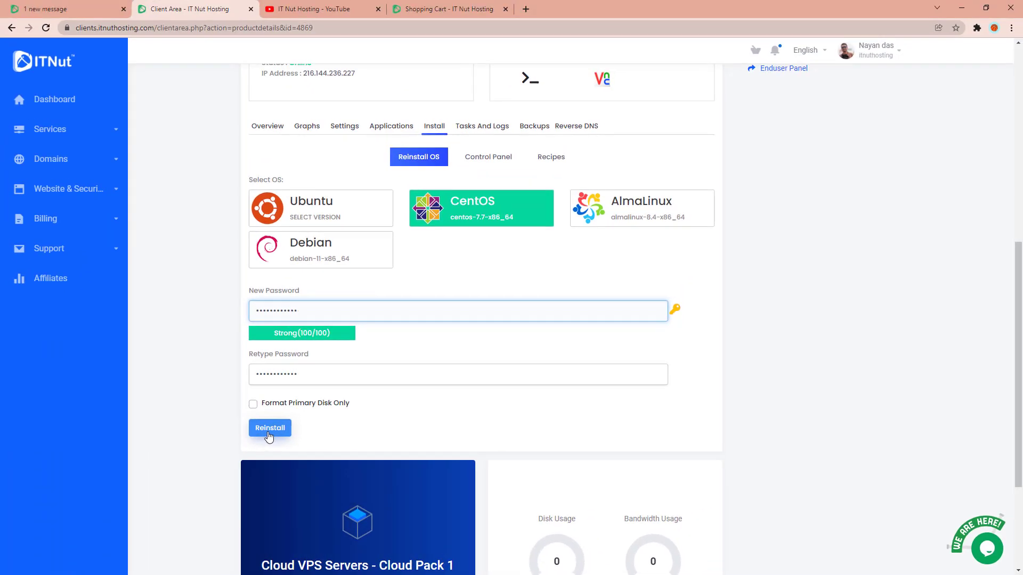
Start the operating system reinstall and confirm rebuilding the VPS despite the loss of existing data
left_click(269, 429)
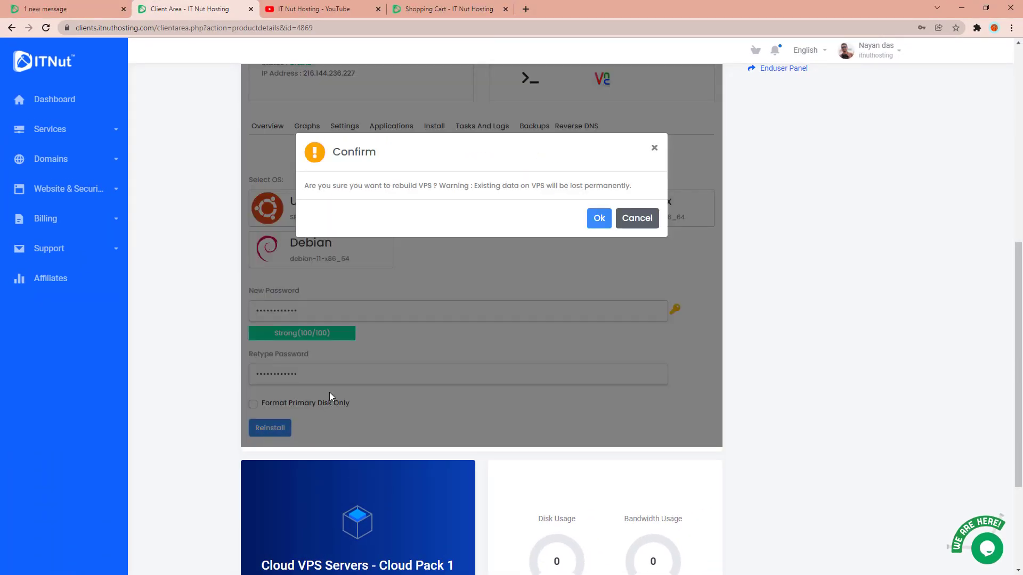
scroll(382, 224, "up", 1)
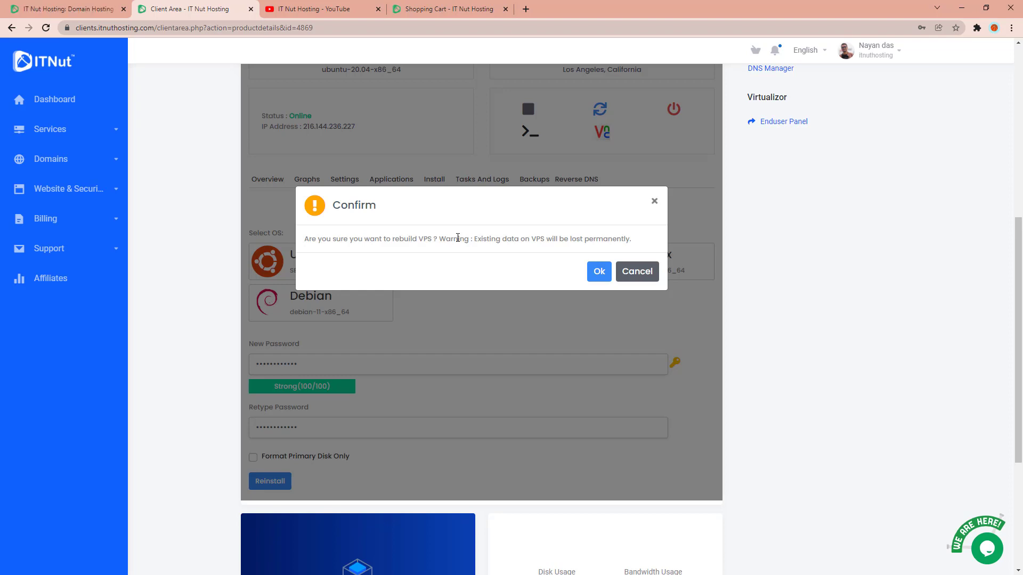
left_click(600, 276)
left_click(599, 272)
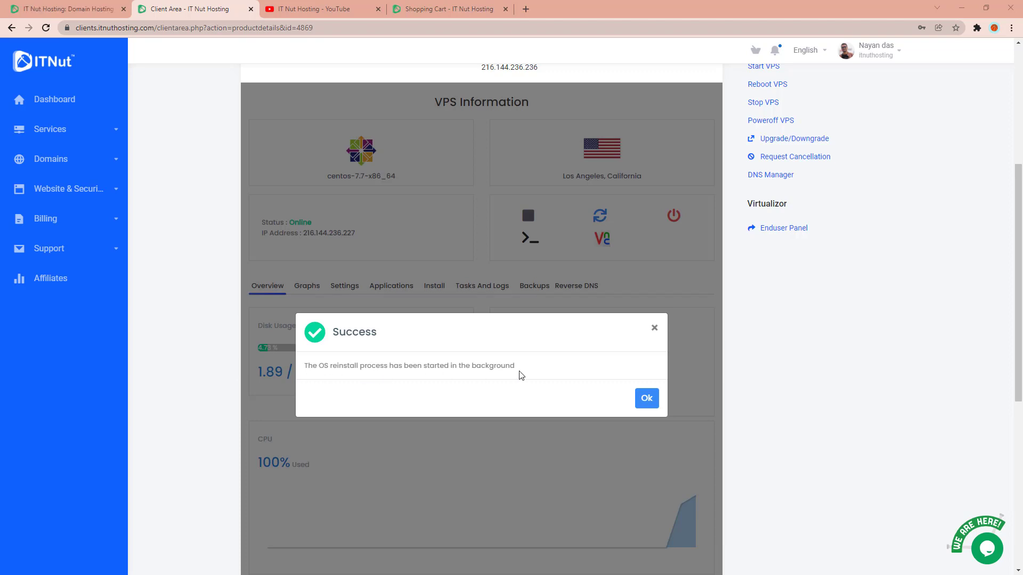
left_click(646, 400)
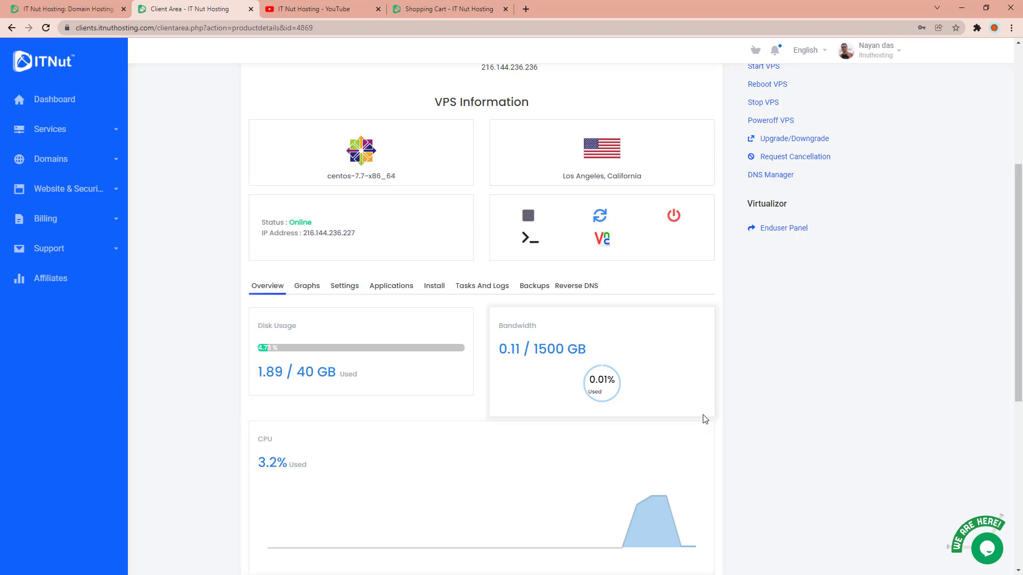
View the IT Nut Hosting channel page on YouTube
left_click(301, 8)
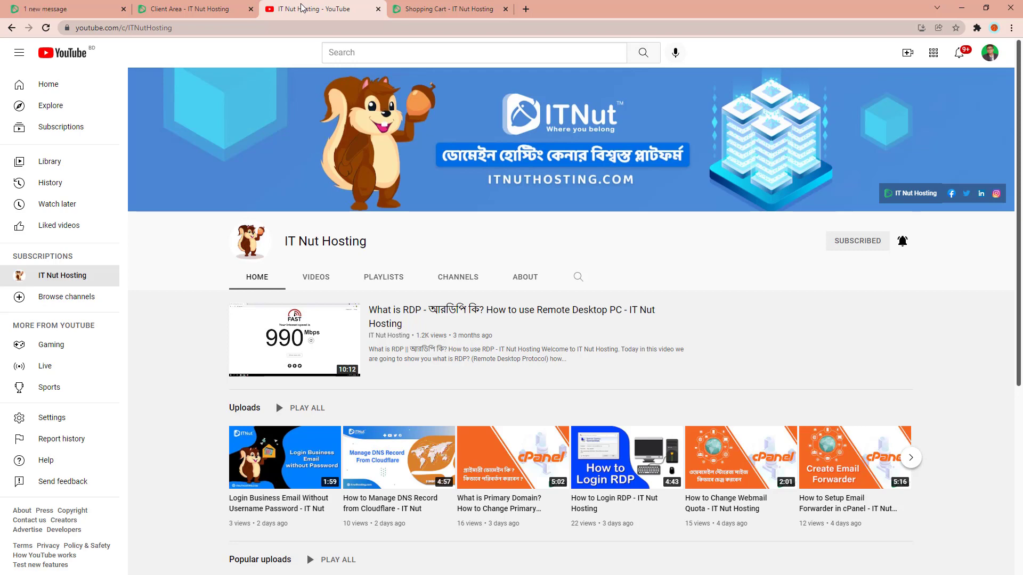
left_click(204, 7)
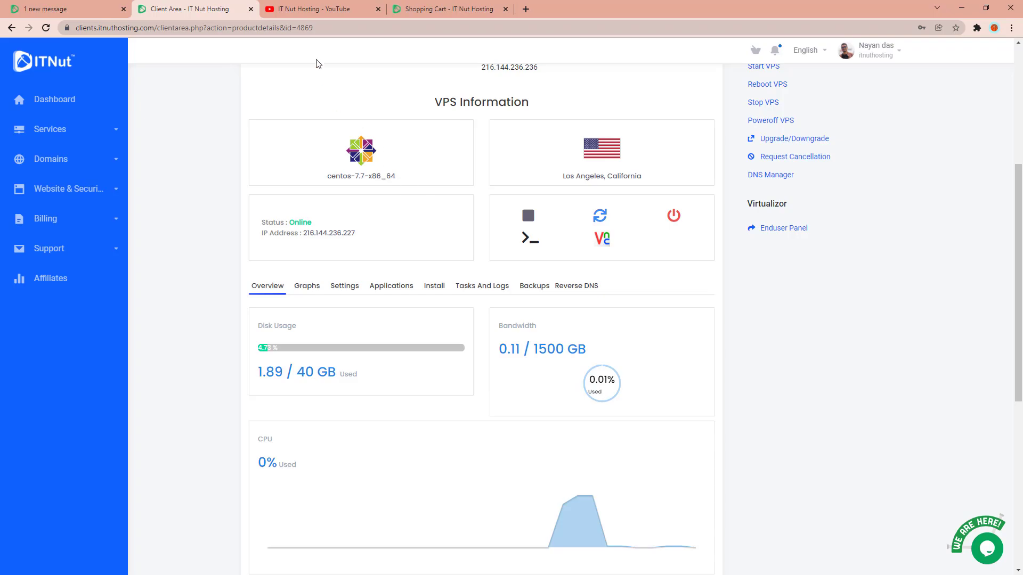
left_click(314, 10)
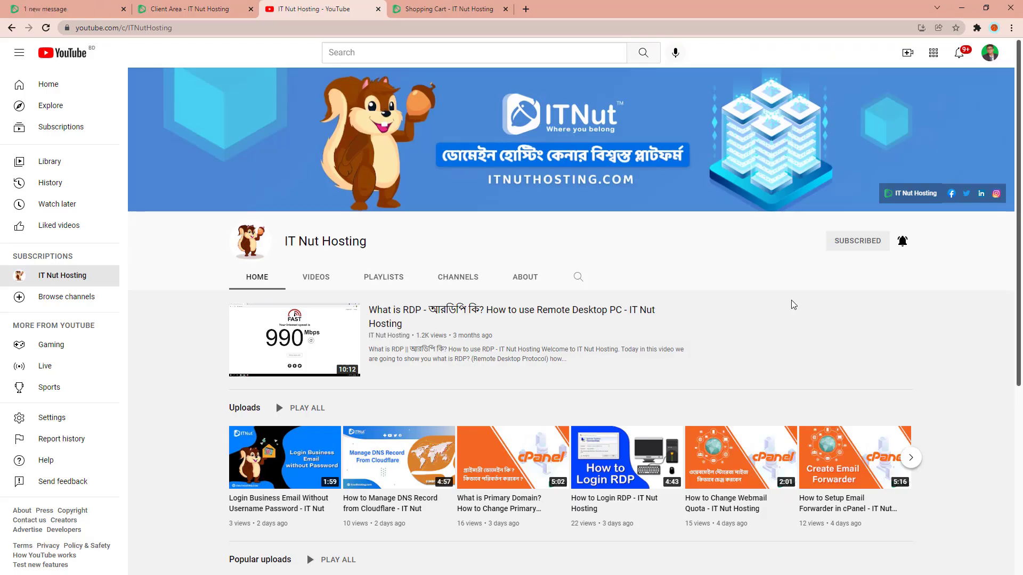